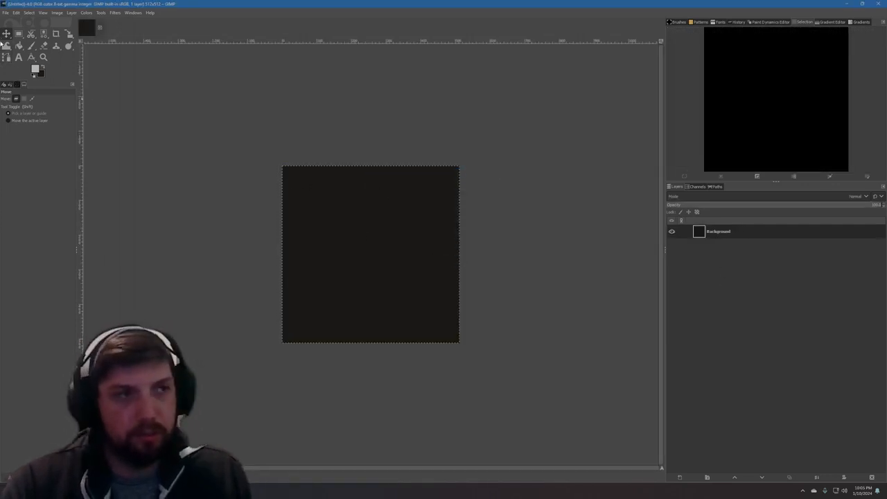
# Step: Add the text "Sample Text" to the canvas in the TF2 Build font and set its size to 48 px
pyautogui.click(19, 57)
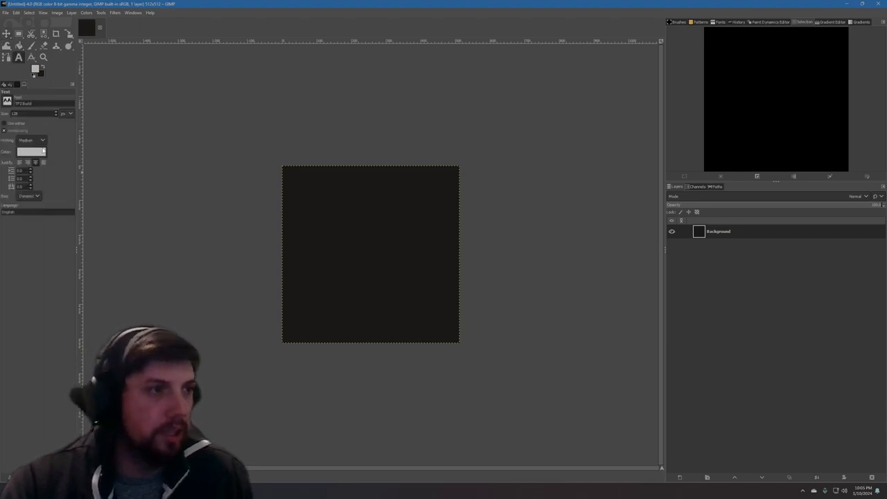
pyautogui.click(320, 218)
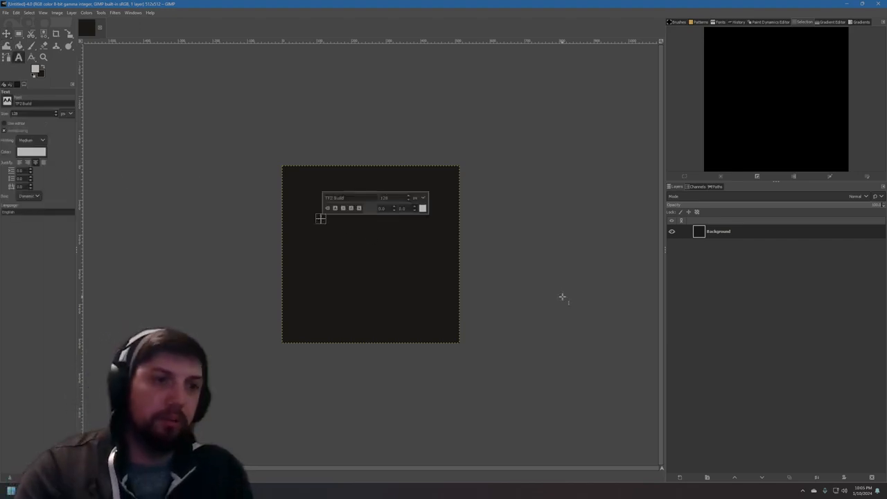
pyautogui.write('Sample T')
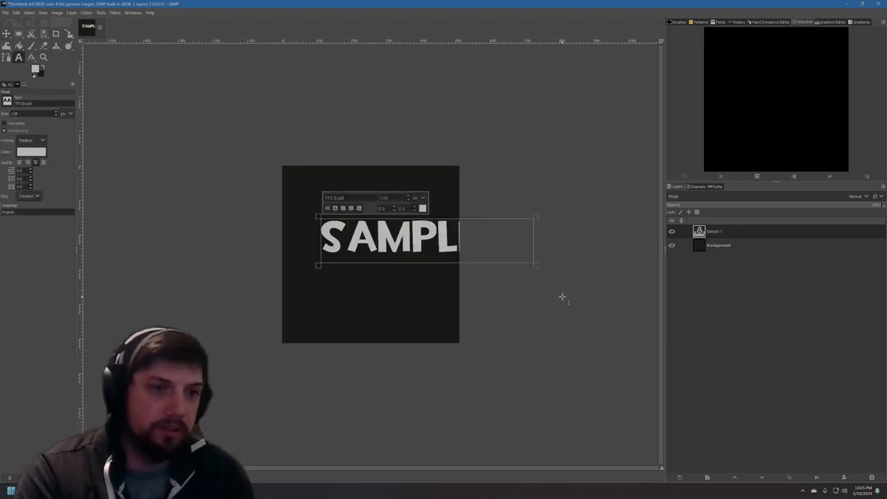
pyautogui.write('ext')
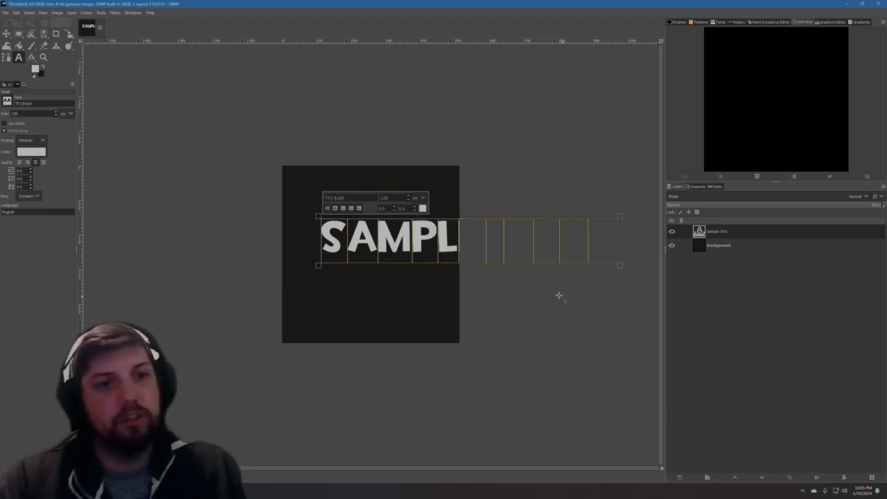
pyautogui.doubleClick(393, 200)
pyautogui.write('48')
pyautogui.press('Return')
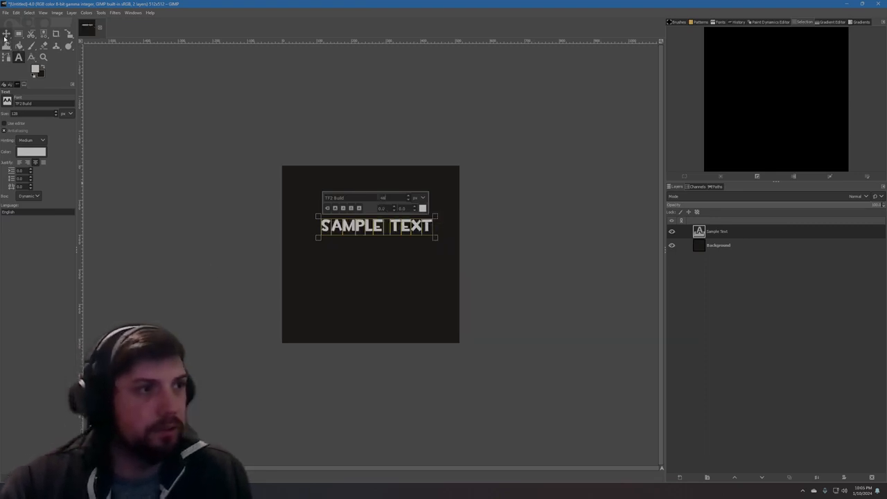
# Step: Add a vertical guide at 50% of the image width and move the text layer so it is centred on it
pyautogui.click(55, 12)
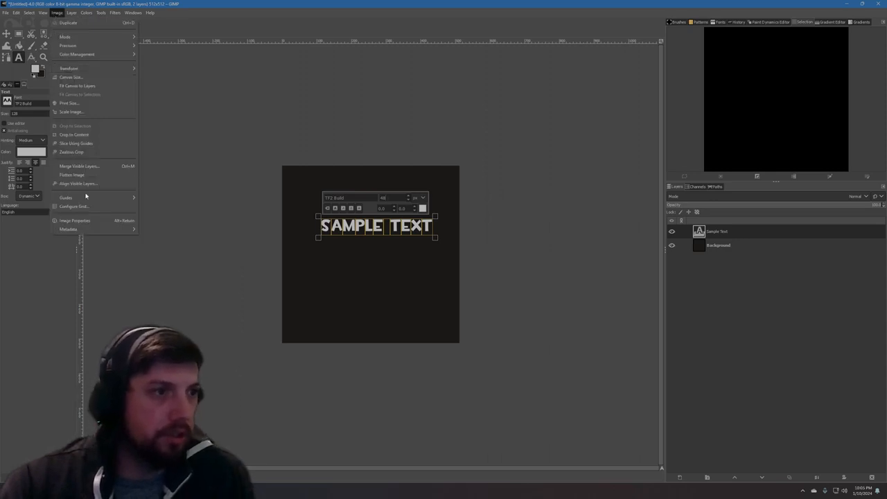
pyautogui.moveTo(104, 198)
pyautogui.click(169, 198)
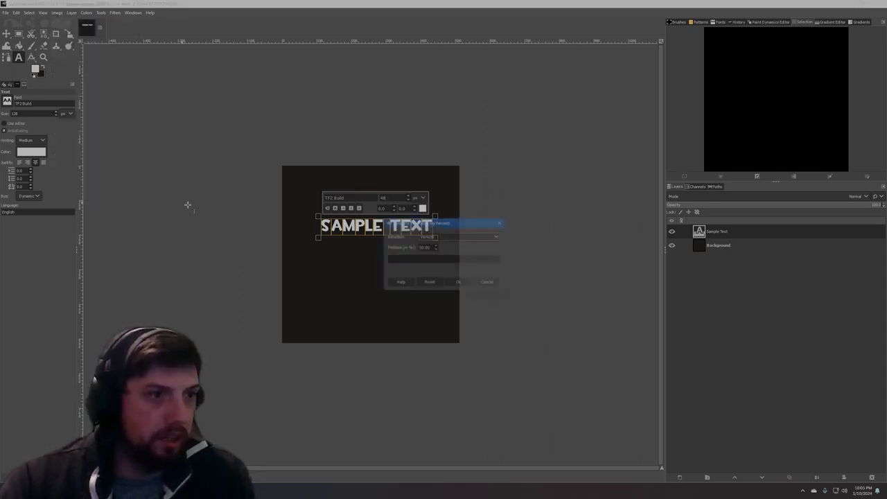
pyautogui.click(461, 286)
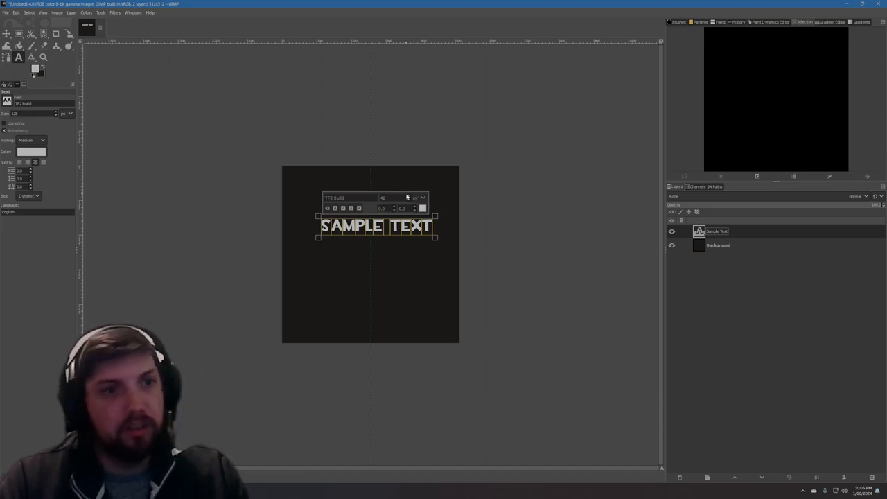
pyautogui.click(7, 34)
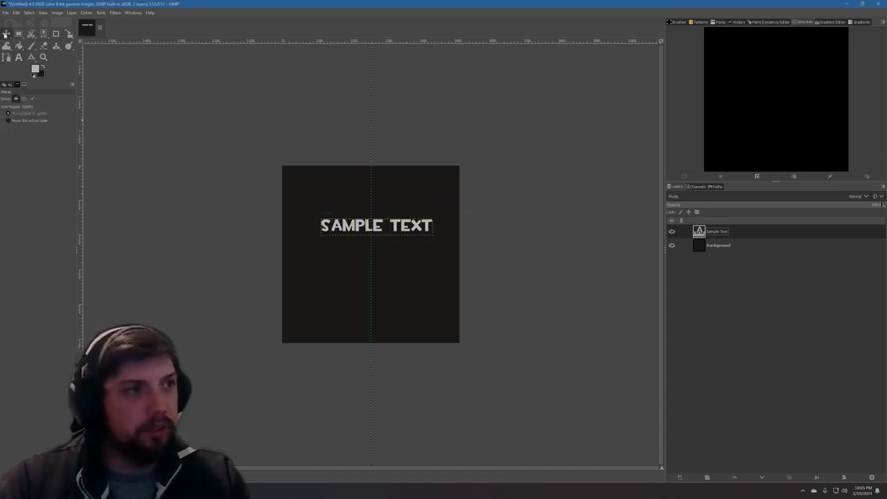
pyautogui.moveTo(385, 226); pyautogui.dragTo(379, 226)
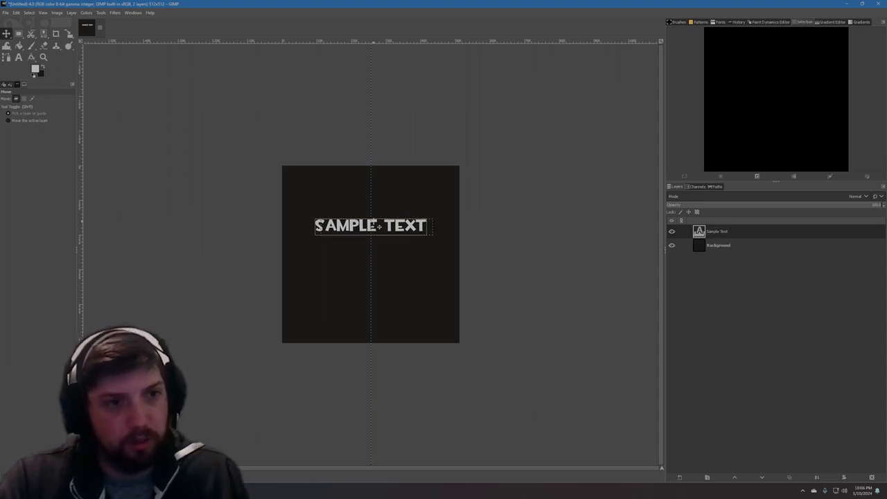
# Step: Rename the text layer to "Text - Sample Text"
pyautogui.doubleClick(717, 231)
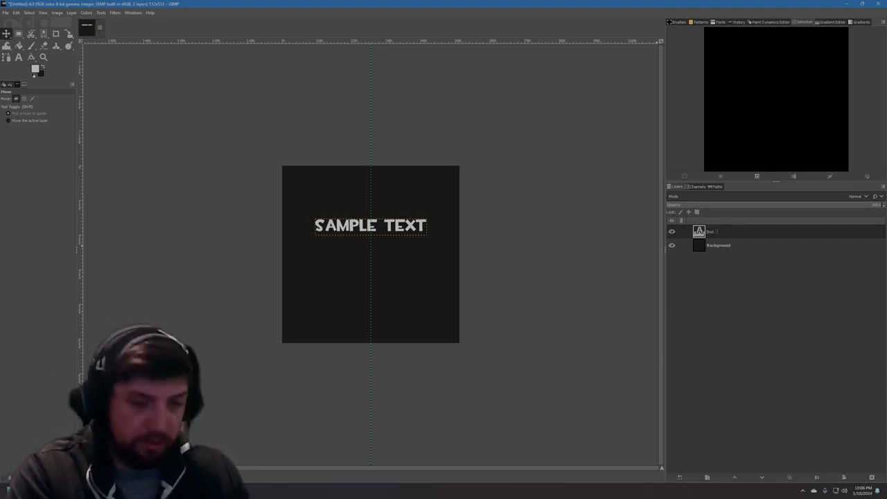
pyautogui.write('Text - Sample Te')
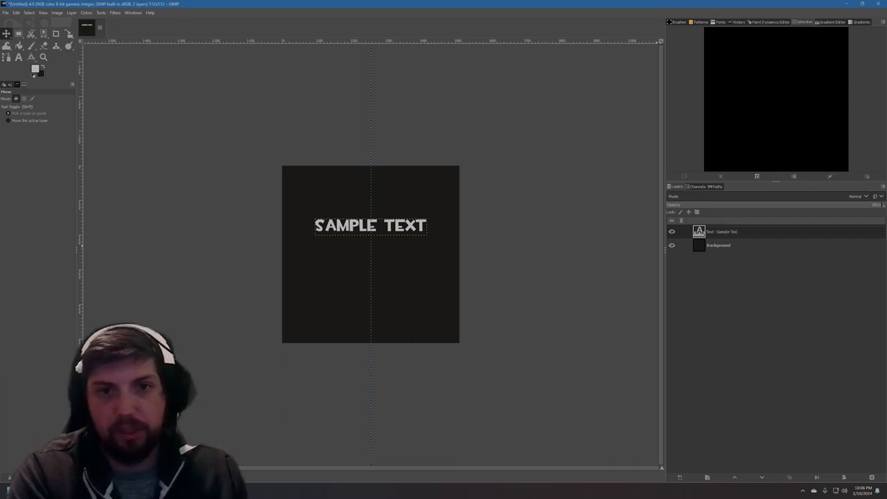
pyautogui.write('xt')
pyautogui.press('Return')
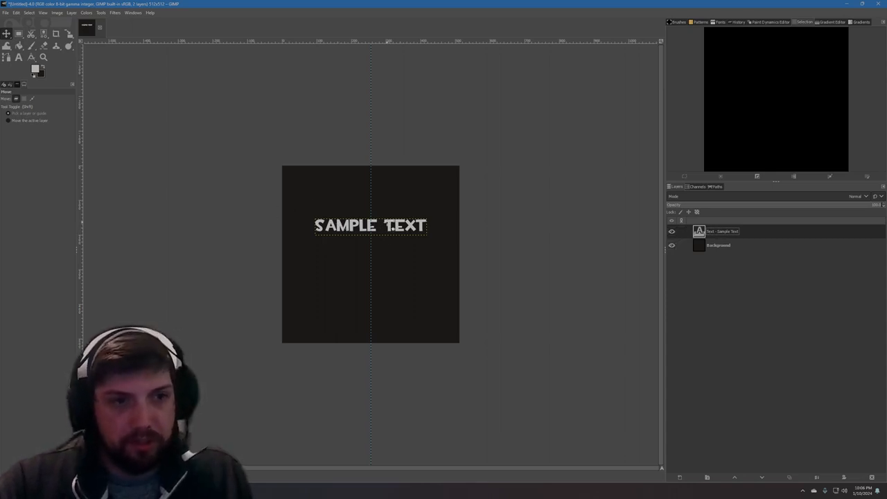
# Step: Hide the Background layer briefly to view the text on transparency, and show the layer again
pyautogui.scroll(2, 388, 232)
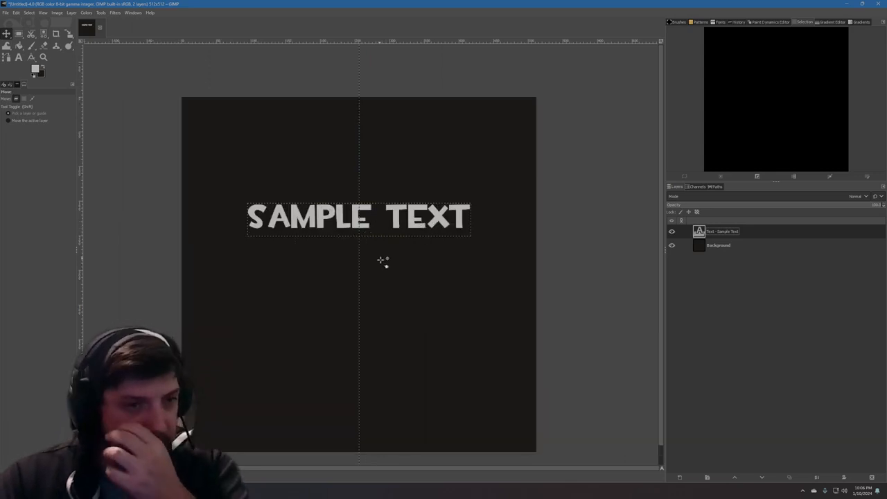
pyautogui.click(671, 245)
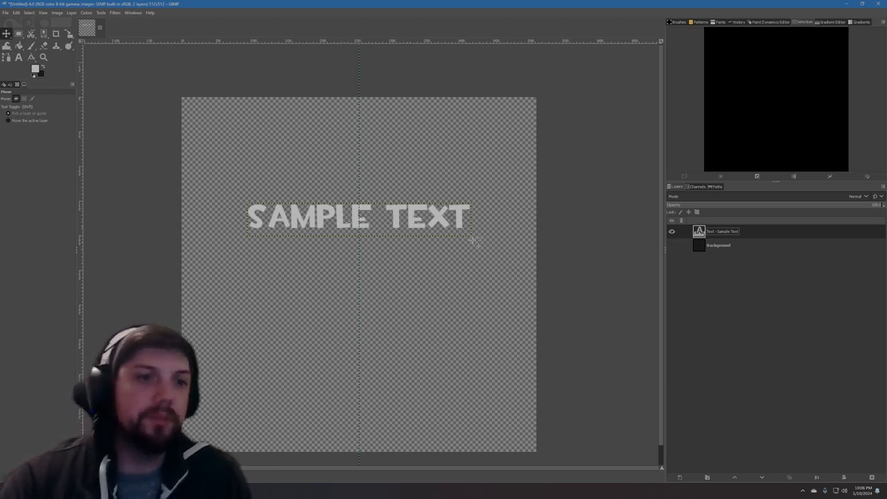
pyautogui.click(672, 246)
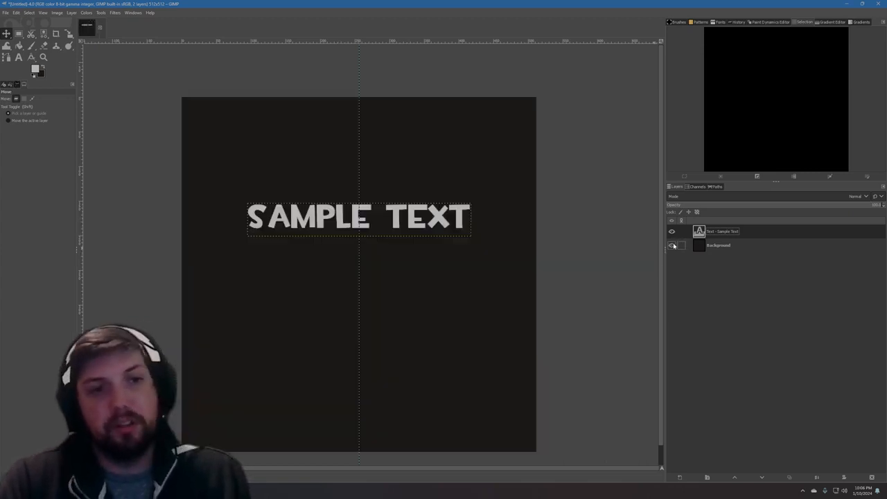
# Step: Create a selection from the alpha of the "Text - Sample Text" layer and inspect the selection edges around the letters
pyautogui.rightClick(730, 236)
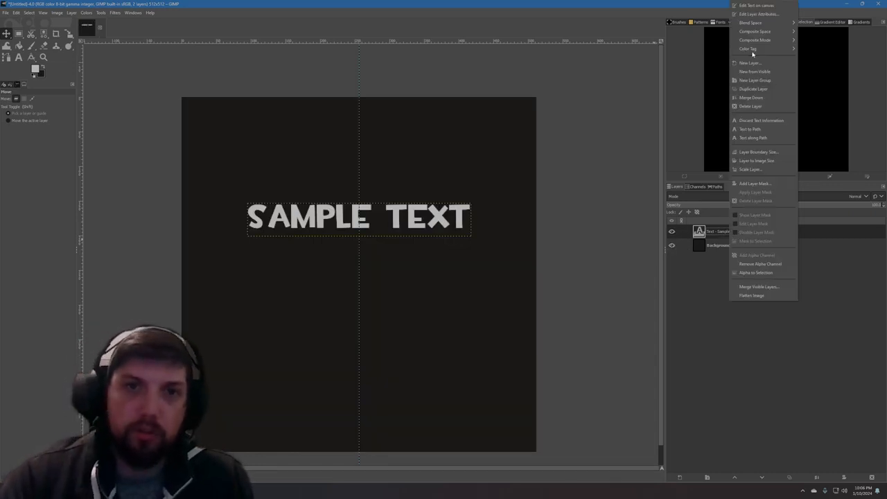
pyautogui.click(749, 273)
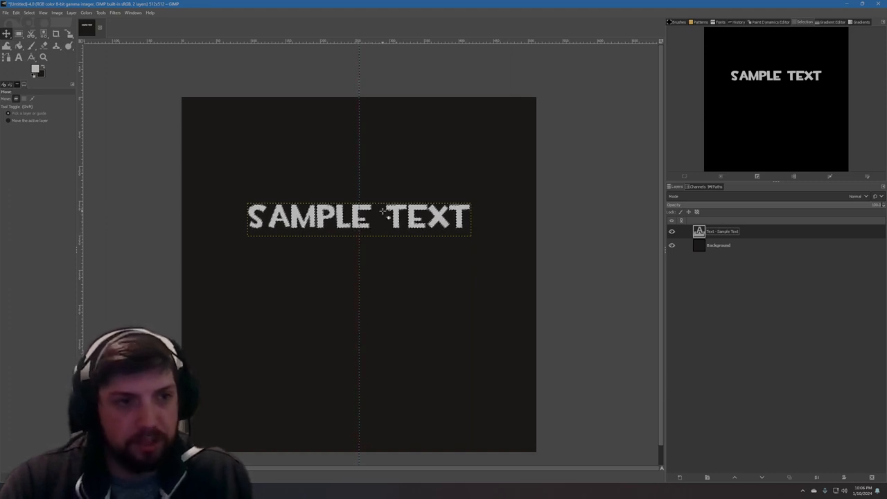
pyautogui.scroll(3, 374, 213)
pyautogui.scroll(3, 378, 210)
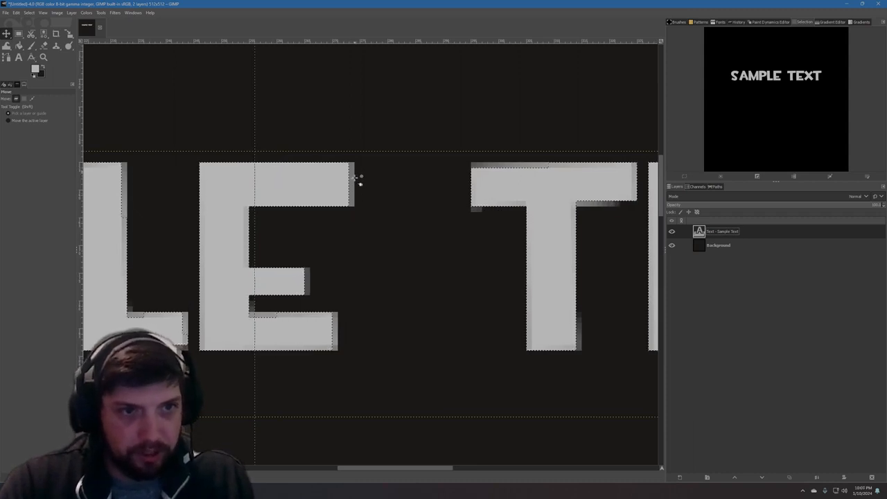
pyautogui.scroll(-4, 432, 258)
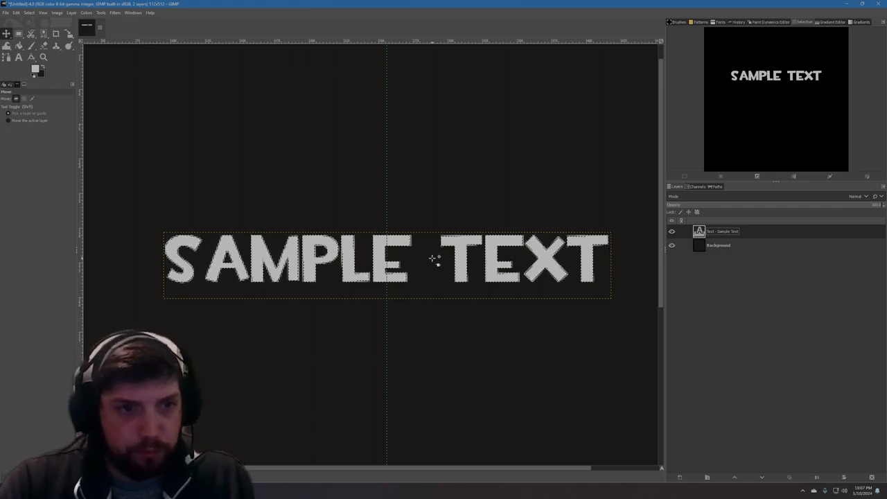
pyautogui.scroll(-1, 432, 258)
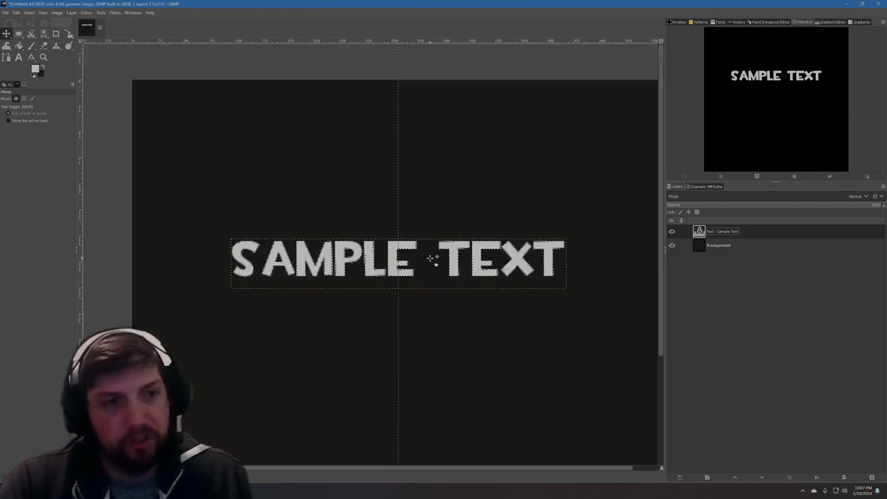
pyautogui.scroll(-2, 432, 258)
pyautogui.moveTo(555, 468); pyautogui.dragTo(589, 468)
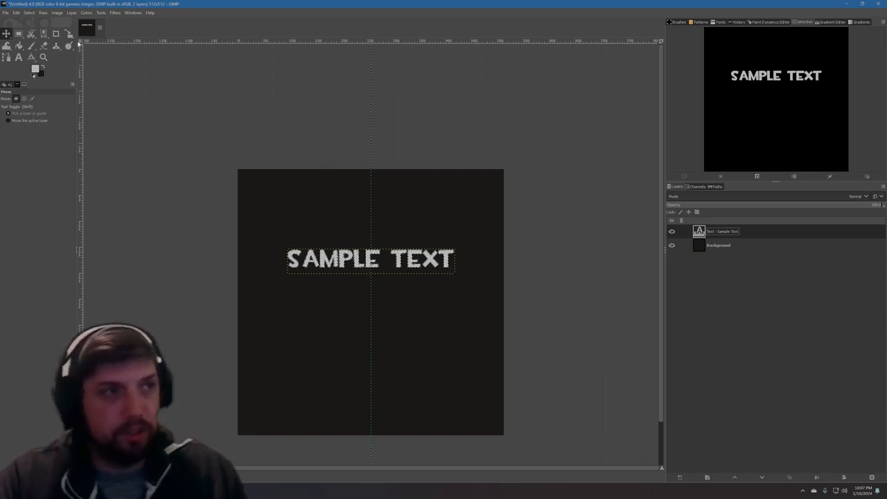
# Step: Grow the selection around the letters by 4 px
pyautogui.click(28, 13)
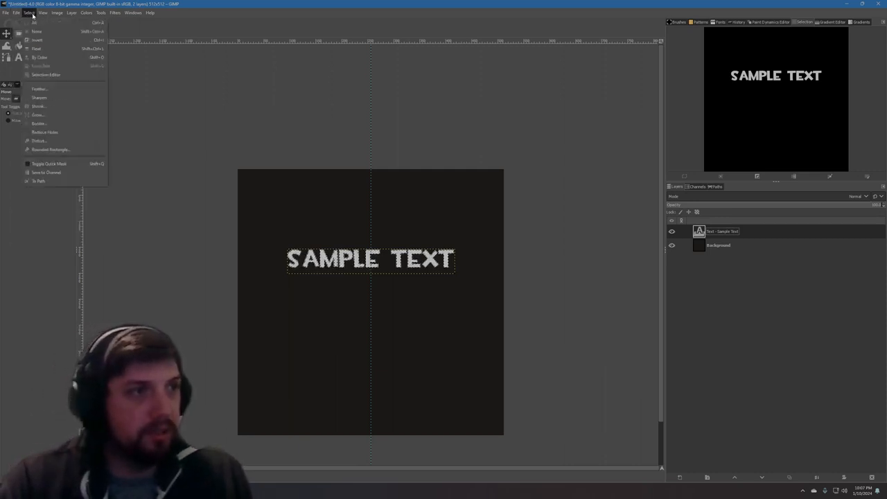
pyautogui.click(36, 117)
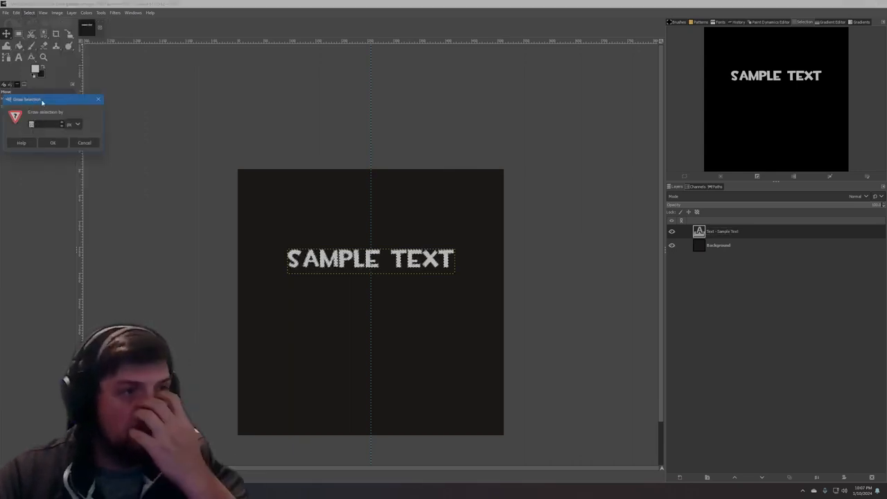
pyautogui.moveTo(42, 102); pyautogui.dragTo(366, 113)
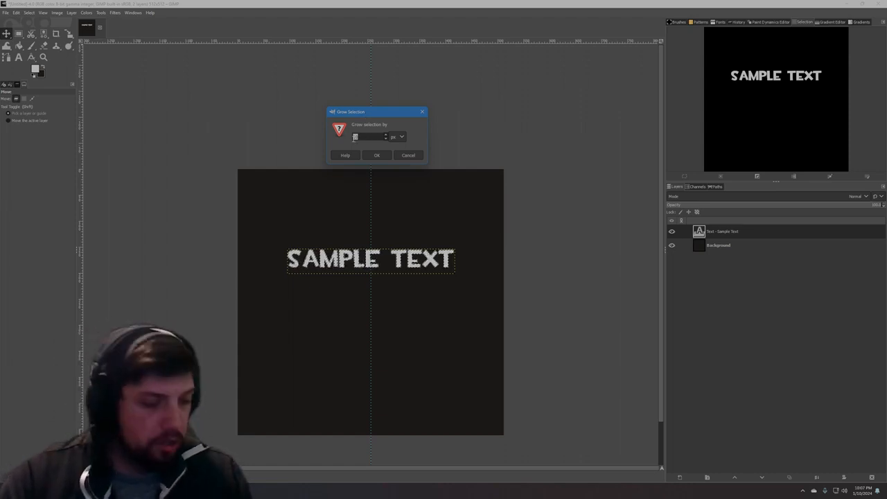
pyautogui.write('4')
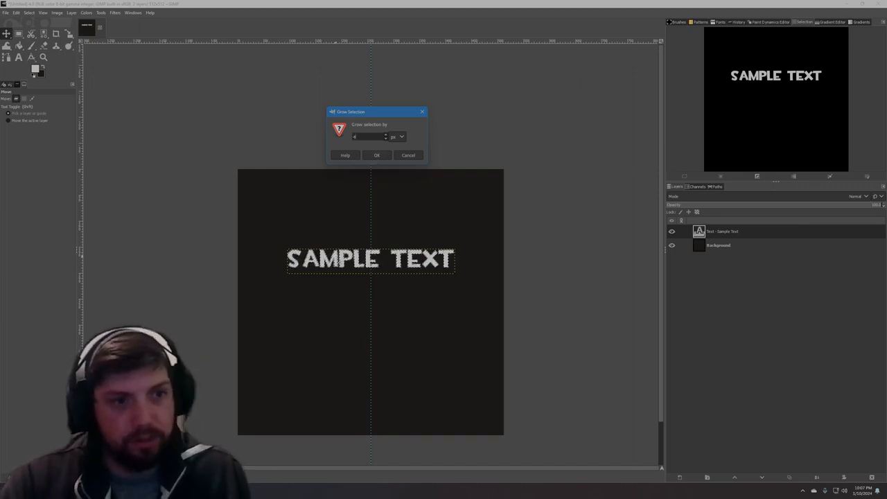
pyautogui.click(372, 156)
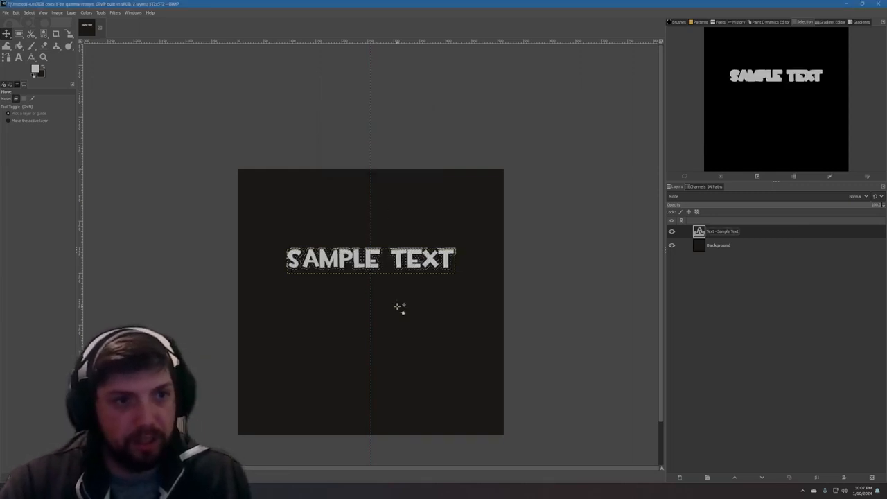
pyautogui.scroll(2, 398, 307)
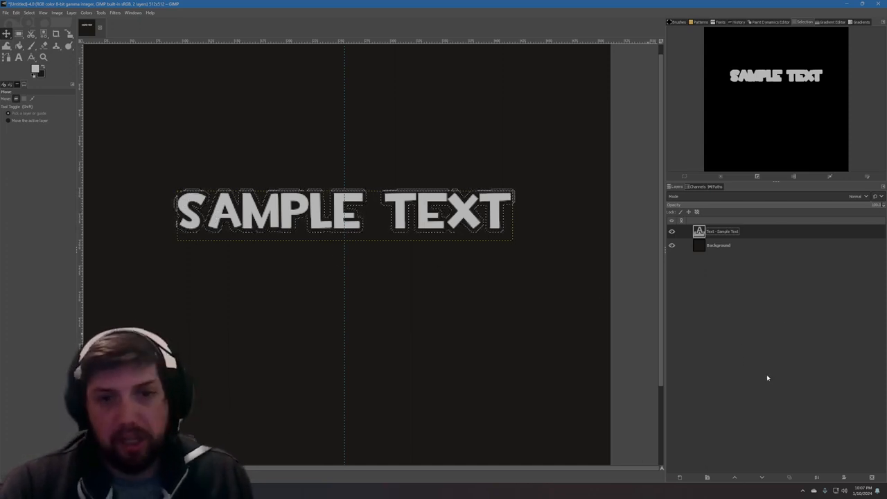
# Step: Create a transparent layer named "Text - Sample Text Outline" and place it directly below the text layer
pyautogui.click(679, 478)
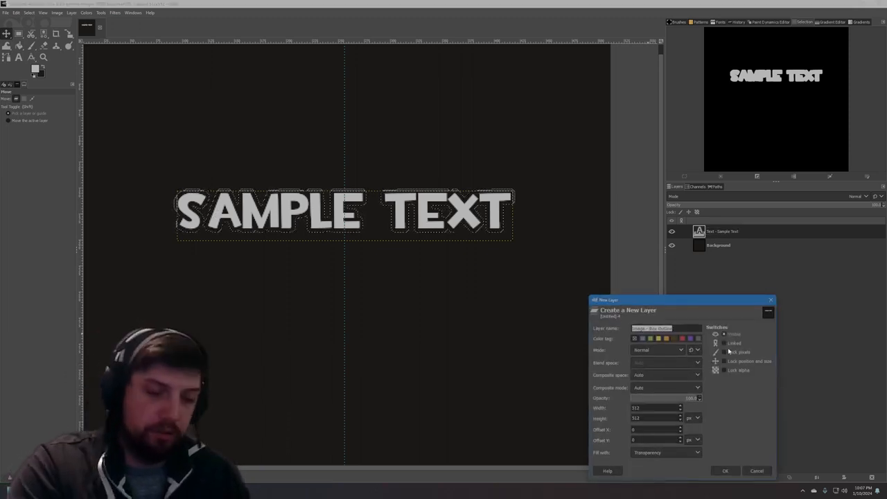
pyautogui.write('Text')
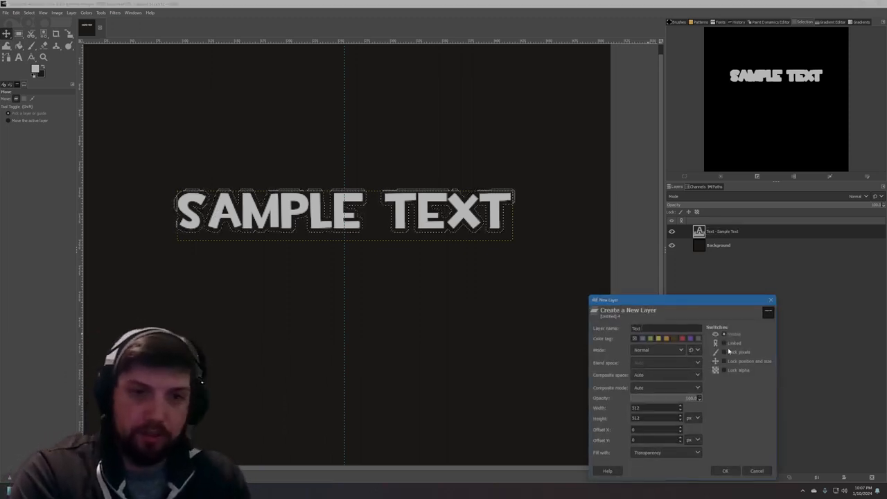
pyautogui.write(' - Sample Te')
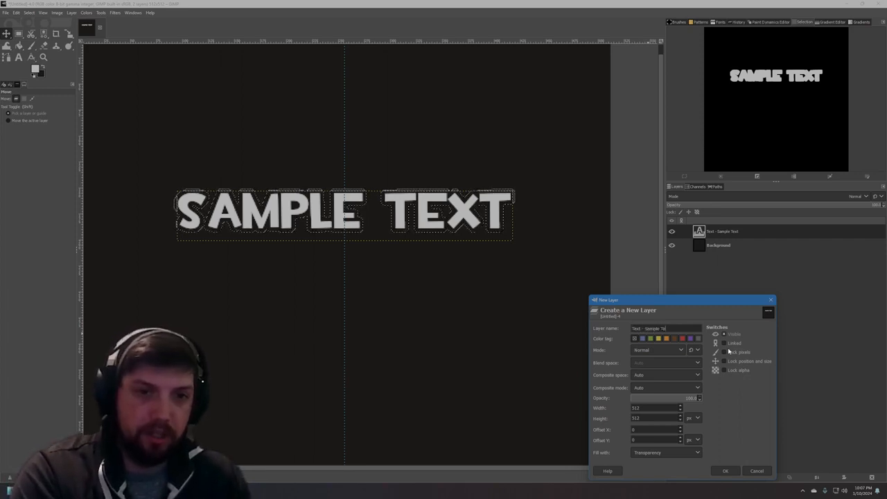
pyautogui.write('xt Outline')
pyautogui.press('Return')
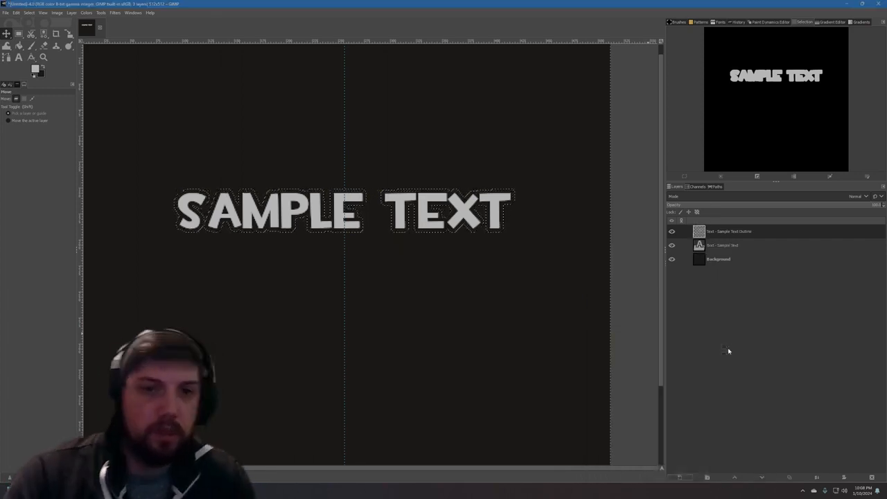
pyautogui.moveTo(724, 232); pyautogui.dragTo(728, 255)
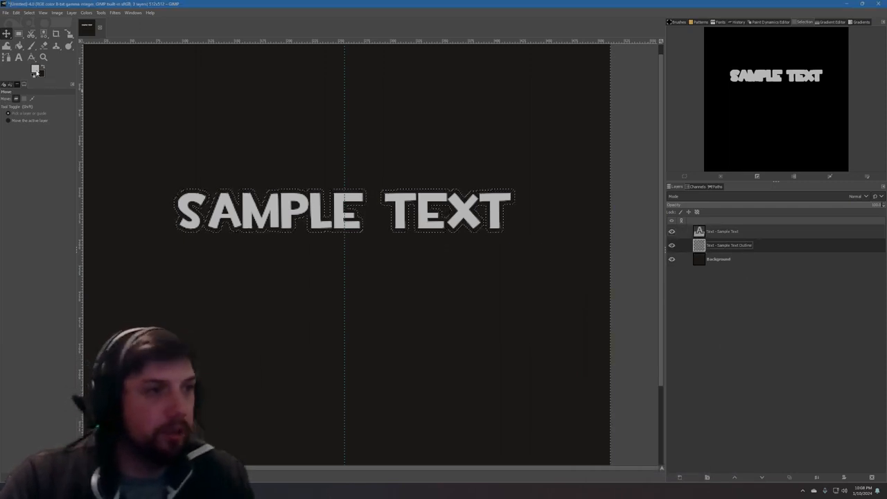
# Step: Set the foreground colour to blue 00acd5 and bucket-fill the grown selection on the "Text - Sample Text Outline" layer
pyautogui.click(35, 70)
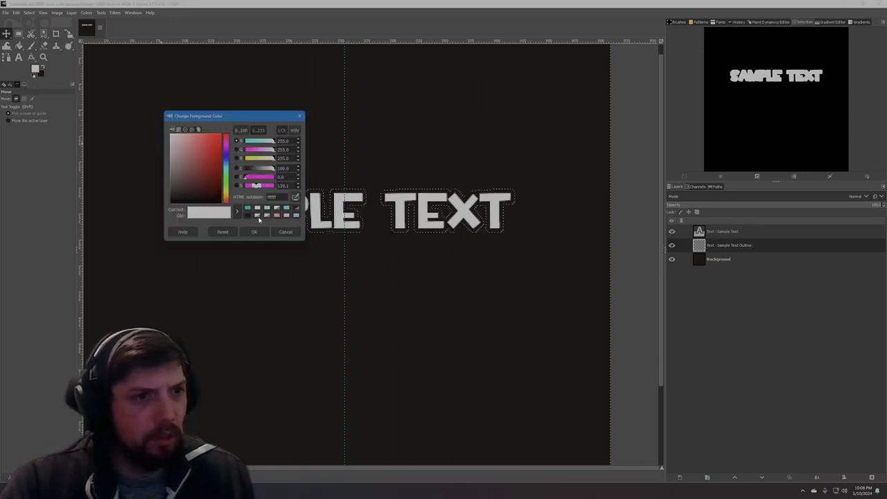
pyautogui.moveTo(207, 171)
pyautogui.mouseDown()
pyautogui.moveTo(220, 167)
pyautogui.moveTo(209, 158)
pyautogui.moveTo(226, 174)
pyautogui.moveTo(225, 147)
pyautogui.mouseUp()
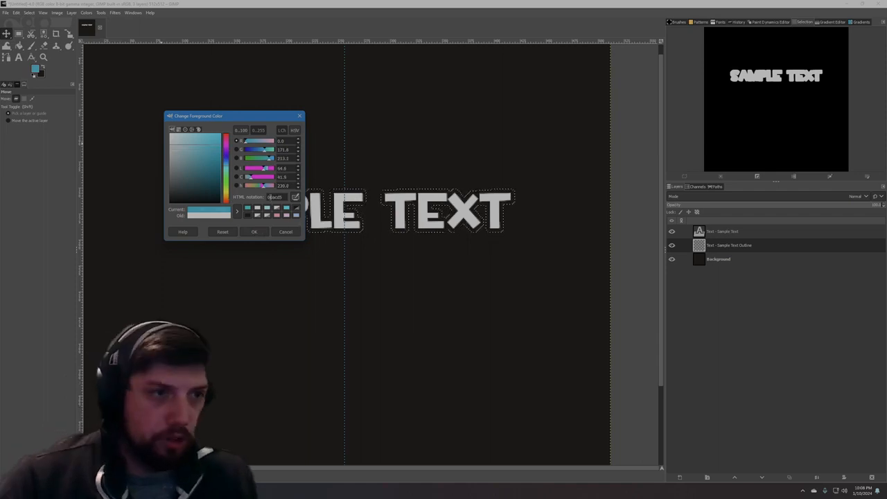
pyautogui.click(265, 231)
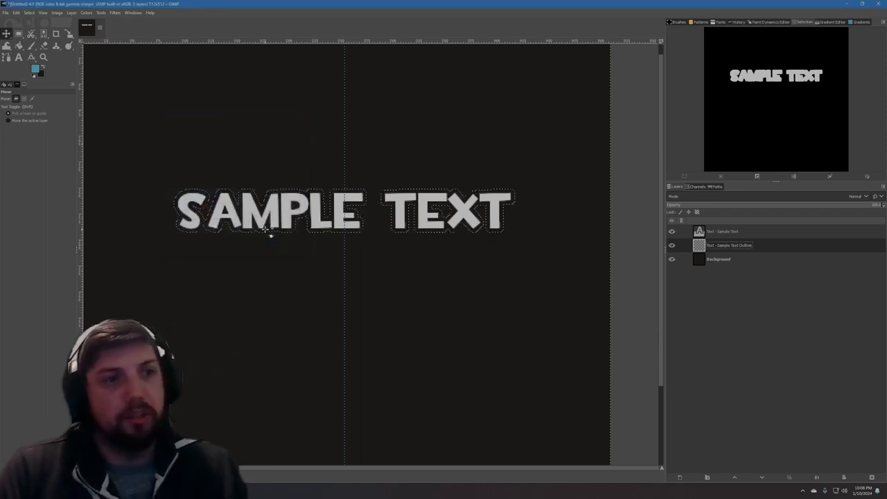
pyautogui.hotkey('shift', 'b')
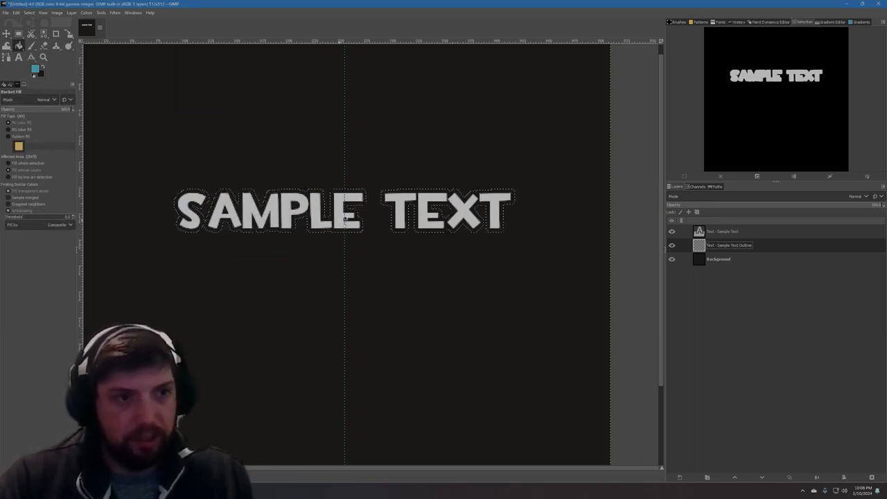
pyautogui.click(345, 217)
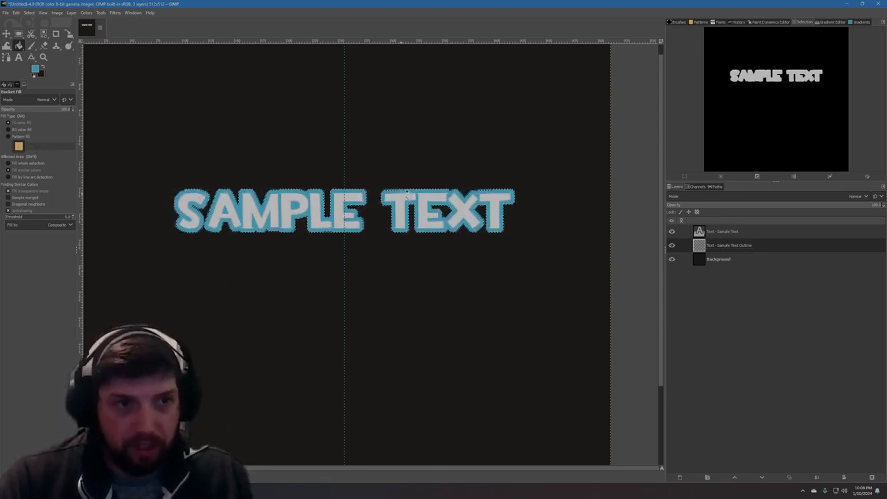
pyautogui.scroll(-1, 538, 204)
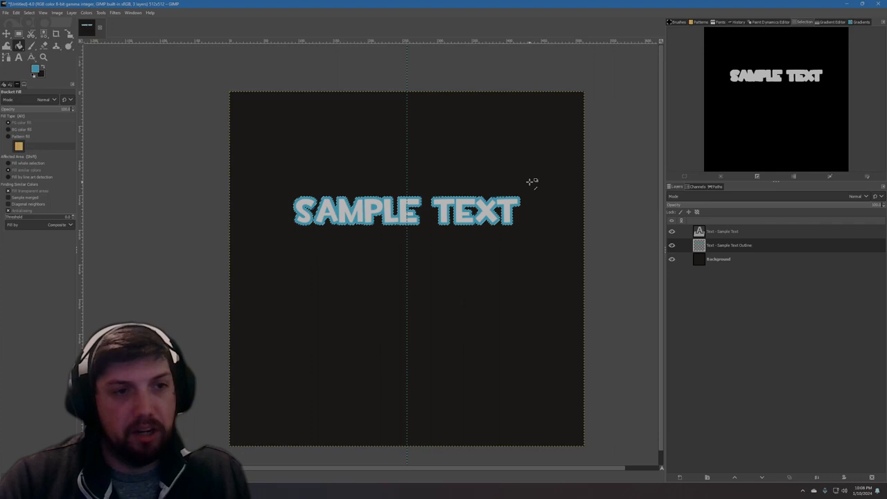
# Step: Hide the "Text - Sample Text" layer briefly to view the filled outline layer alone, and show the text again
pyautogui.click(735, 262)
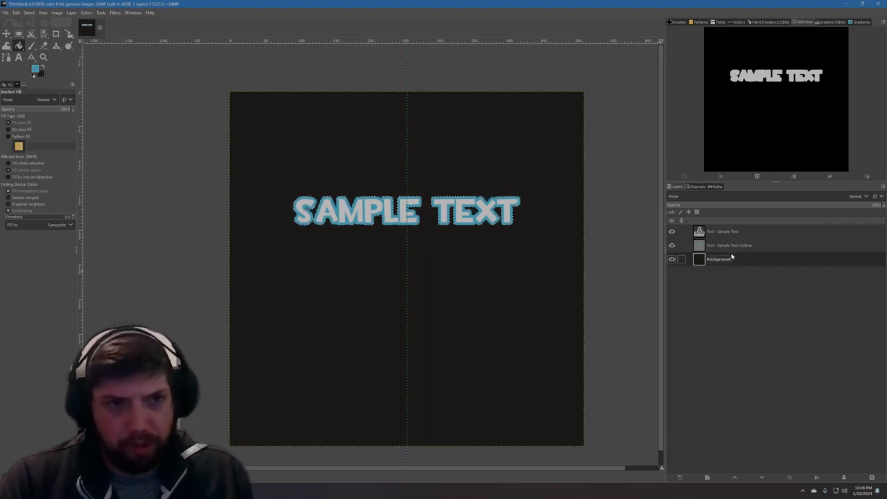
pyautogui.click(721, 247)
pyautogui.click(672, 231)
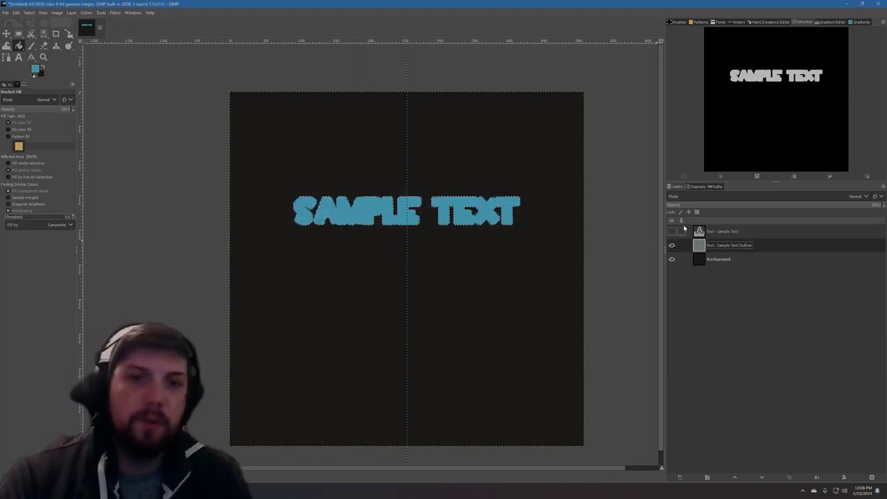
pyautogui.click(671, 231)
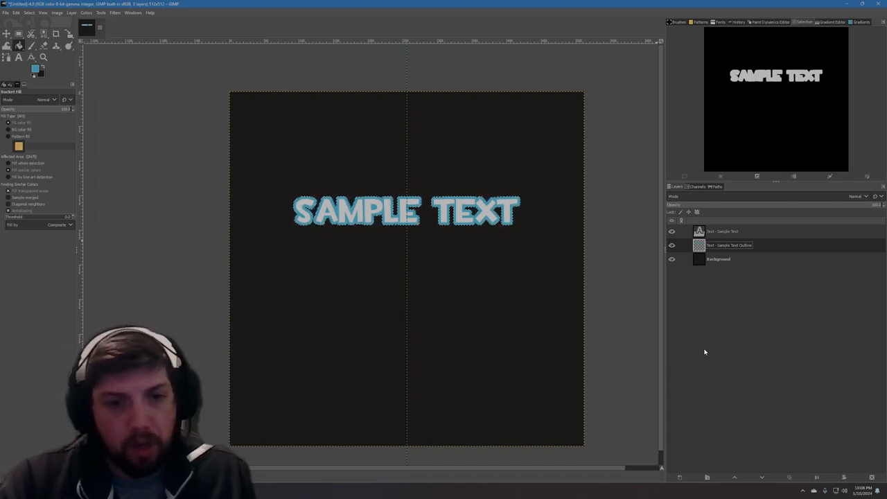
# Step: Create a transparent layer named "Image - Box" and place it directly below the text outline layer
pyautogui.click(681, 478)
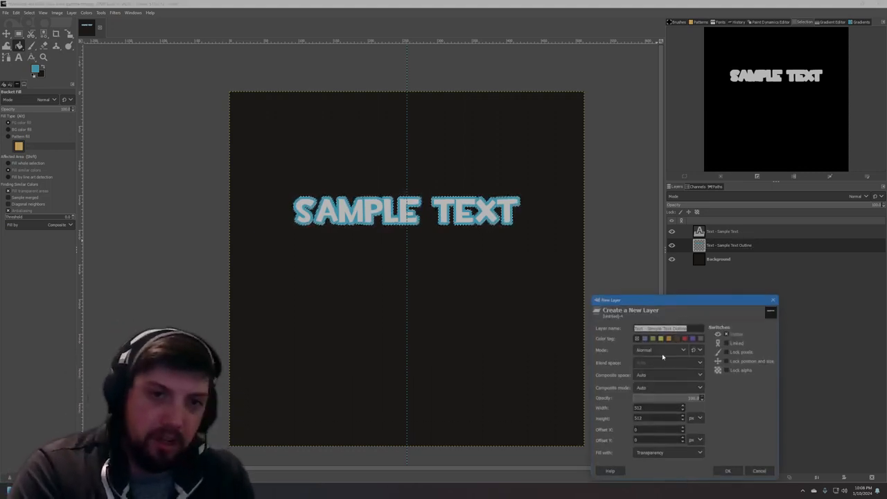
pyautogui.write('Inage')
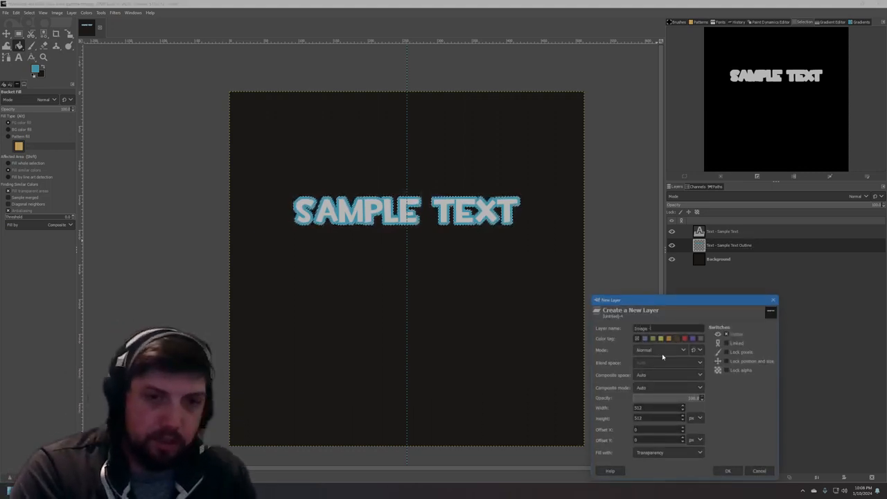
pyautogui.write(' - Box')
pyautogui.press('Return')
pyautogui.moveTo(716, 245); pyautogui.dragTo(723, 269)
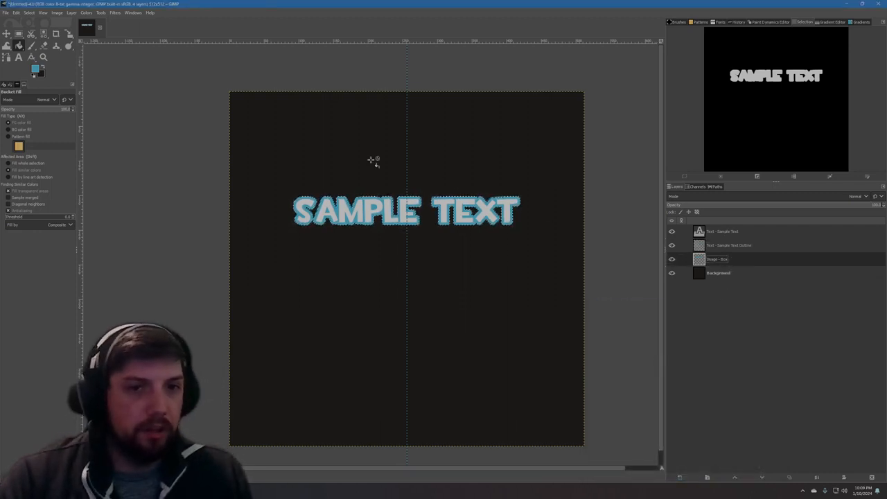
# Step: Draw a roughly square rectangular selection below the text and fill it with white on the "Image - Box" layer
pyautogui.click(18, 33)
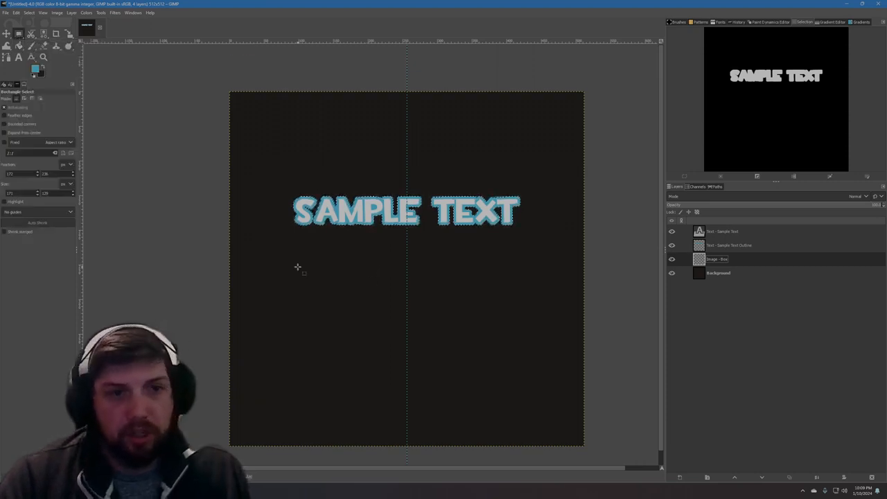
pyautogui.moveTo(346, 273); pyautogui.dragTo(419, 339)
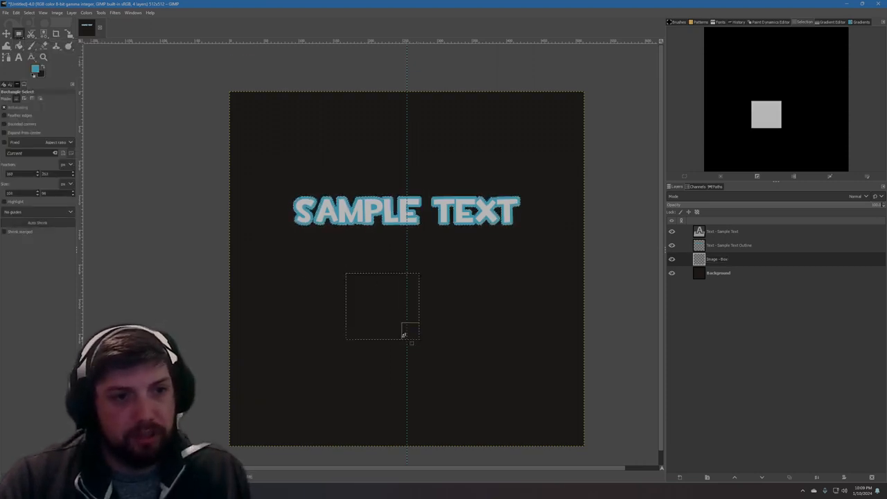
pyautogui.click(18, 45)
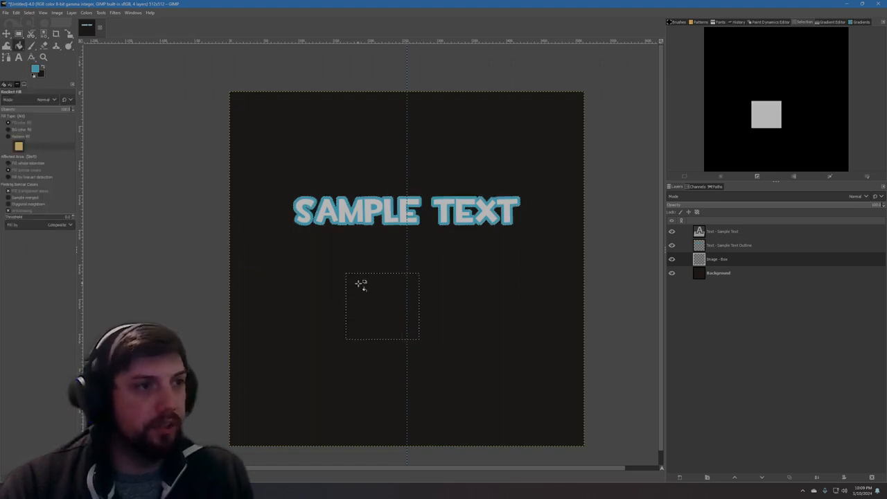
pyautogui.click(35, 69)
pyautogui.click(173, 142)
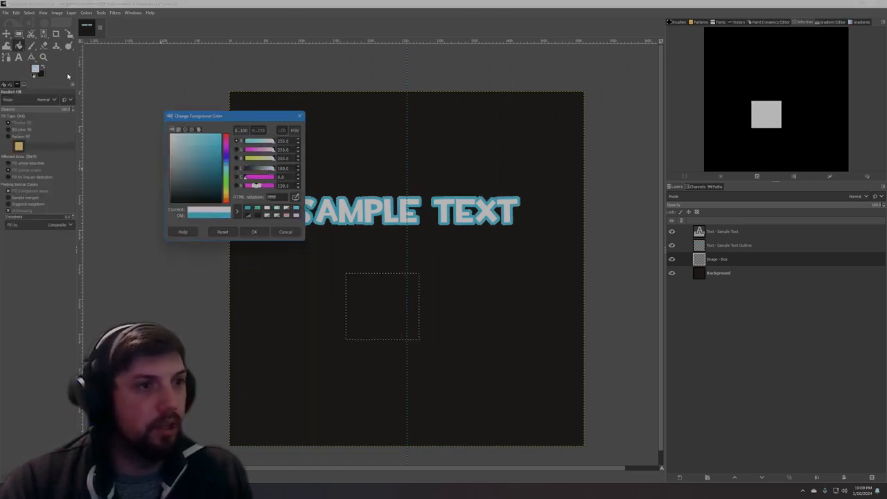
pyautogui.click(253, 231)
pyautogui.click(377, 307)
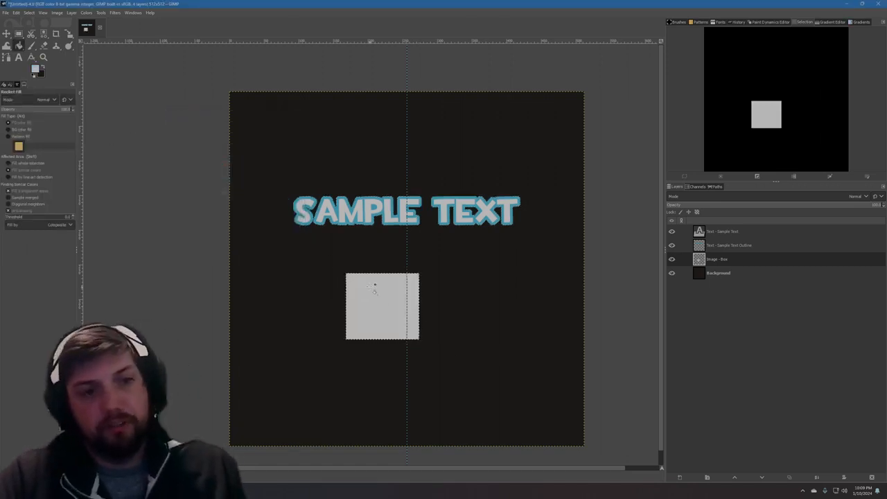
# Step: Try moving the full-size "Image - Box" layer slightly down and to the right, and return it to its starting position
pyautogui.click(6, 33)
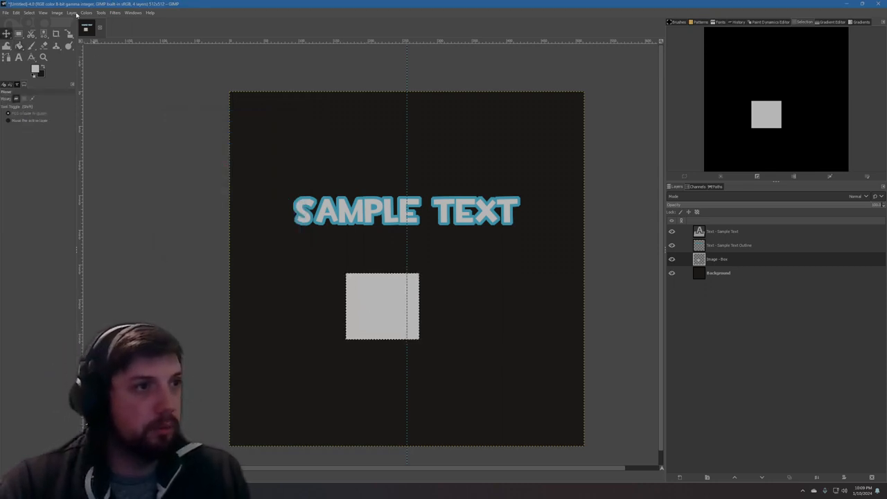
pyautogui.click(74, 14)
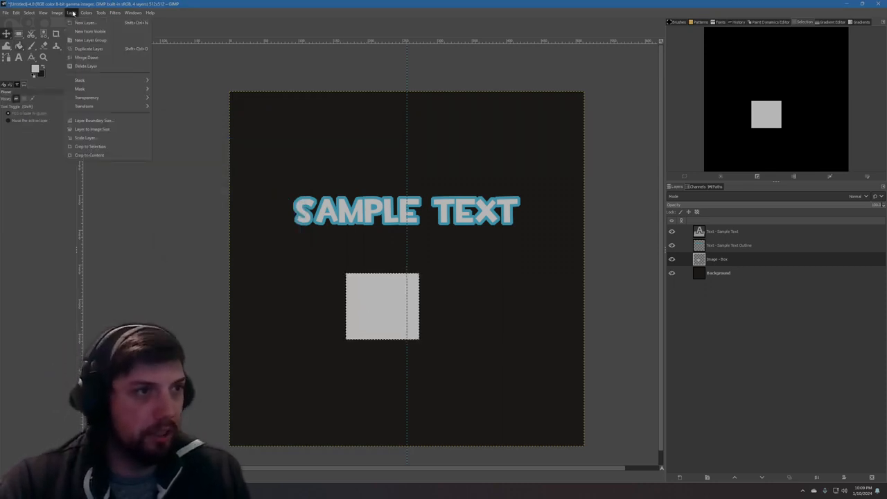
pyautogui.click(101, 155)
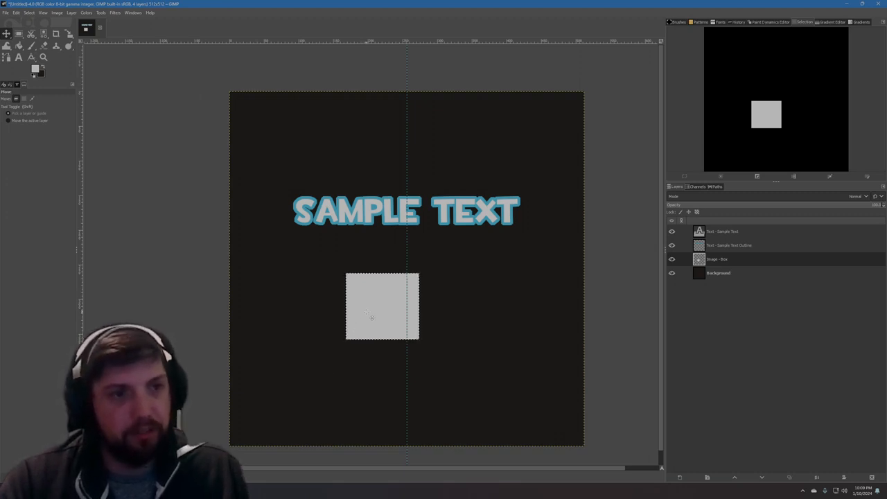
pyautogui.moveTo(371, 317)
pyautogui.mouseDown()
pyautogui.moveTo(422, 322)
pyautogui.moveTo(398, 338)
pyautogui.moveTo(382, 321)
pyautogui.moveTo(379, 329)
pyautogui.mouseUp()
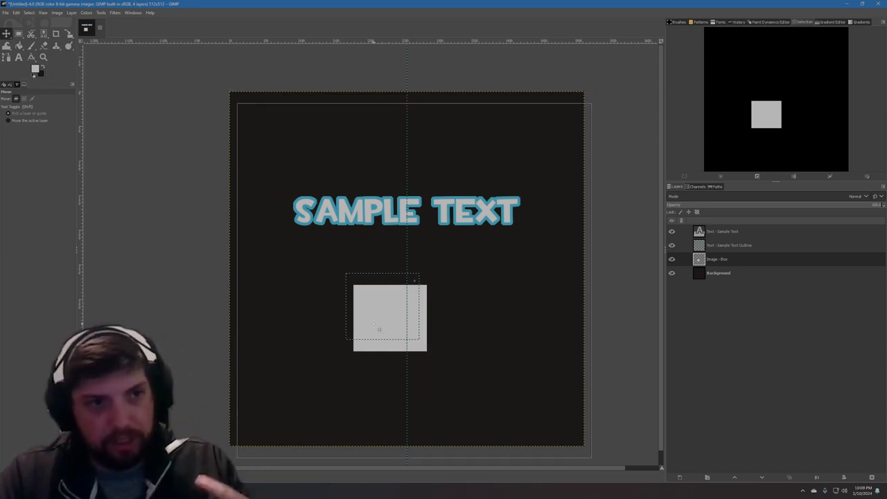
pyautogui.moveTo(379, 330)
pyautogui.mouseDown()
pyautogui.moveTo(297, 321)
pyautogui.moveTo(383, 318)
pyautogui.mouseUp()
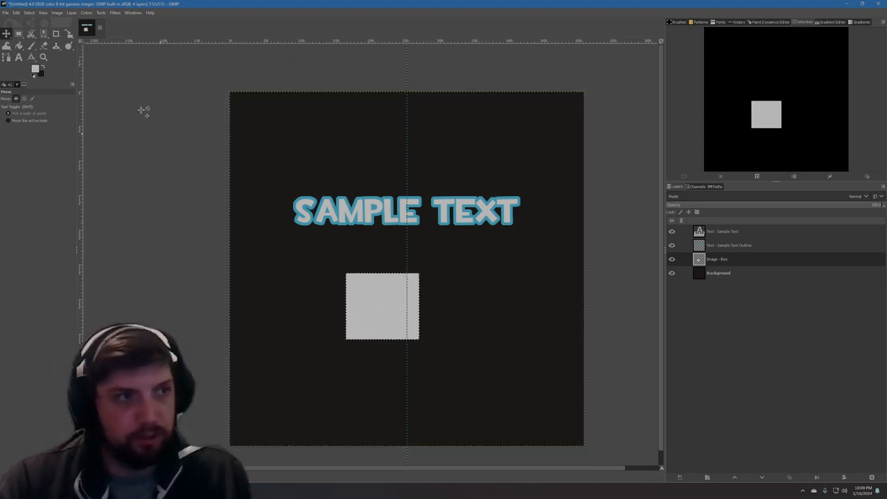
# Step: Crop the "Image - Box" layer to its content and, with nothing selected, centre the box on the vertical guide below the text
pyautogui.click(71, 13)
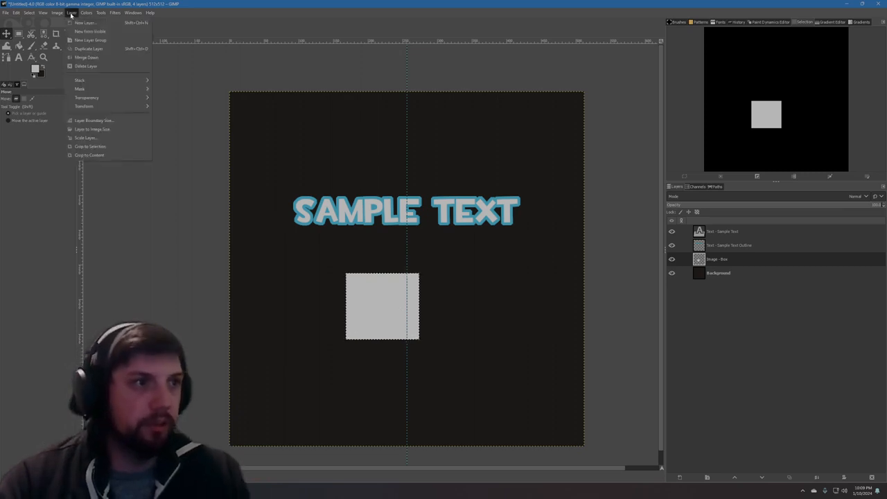
pyautogui.click(105, 155)
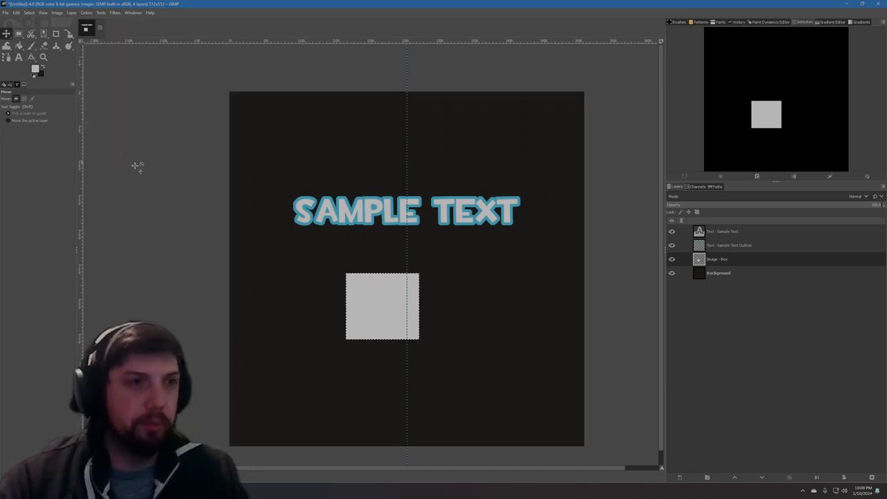
pyautogui.hotkey('ctrl', 'shift', 'a')
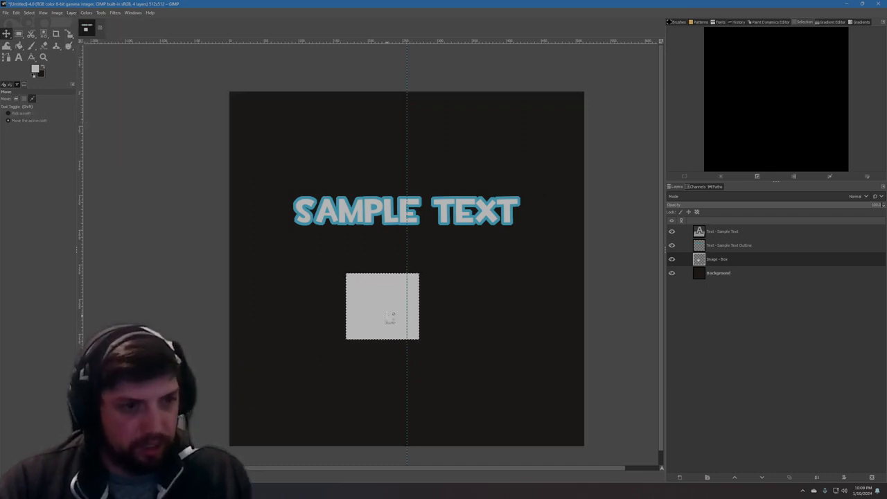
pyautogui.moveTo(391, 319); pyautogui.dragTo(417, 309)
# Step: Create a selection from the alpha of the "Image - Box" layer and grow it by 6 px
pyautogui.rightClick(742, 264)
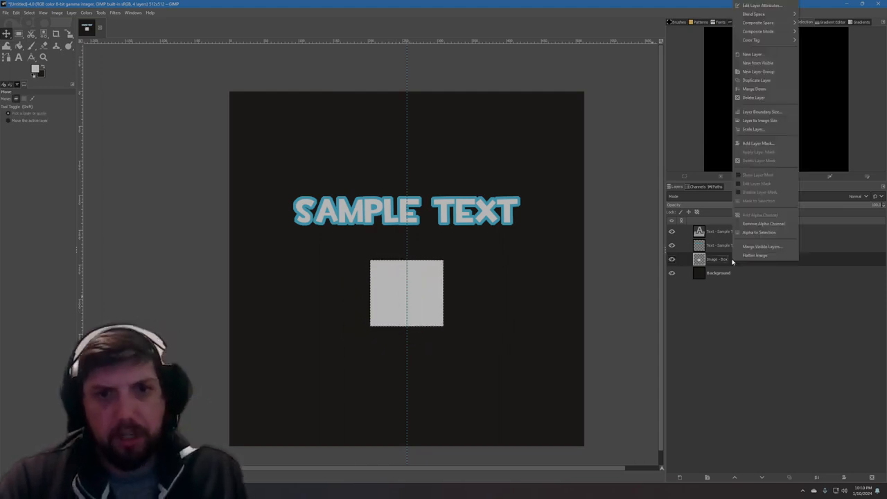
pyautogui.click(762, 234)
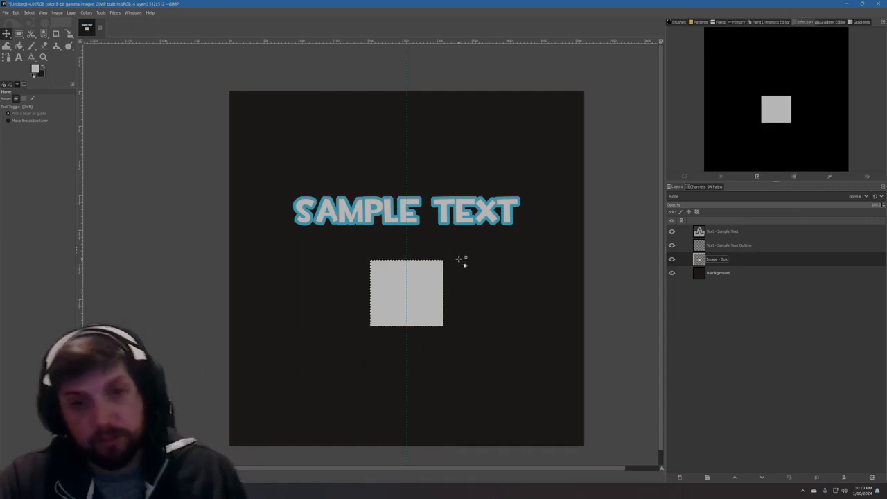
pyautogui.click(29, 12)
pyautogui.click(35, 119)
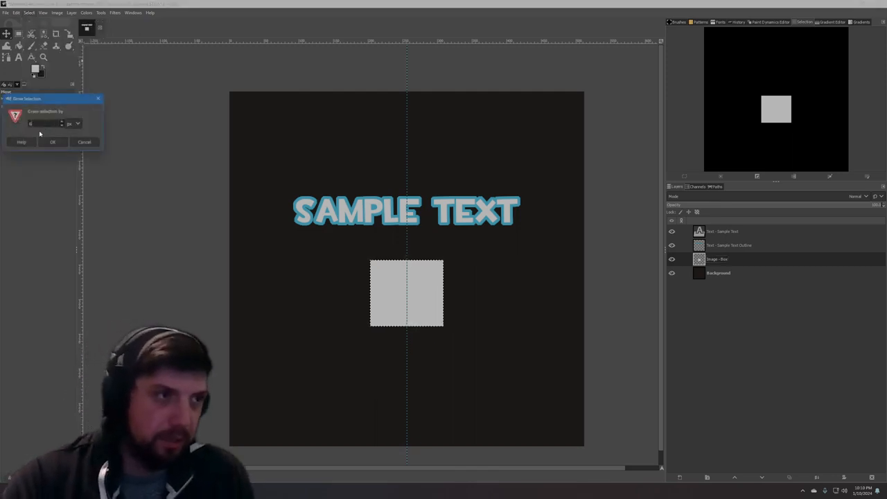
pyautogui.press('Return')
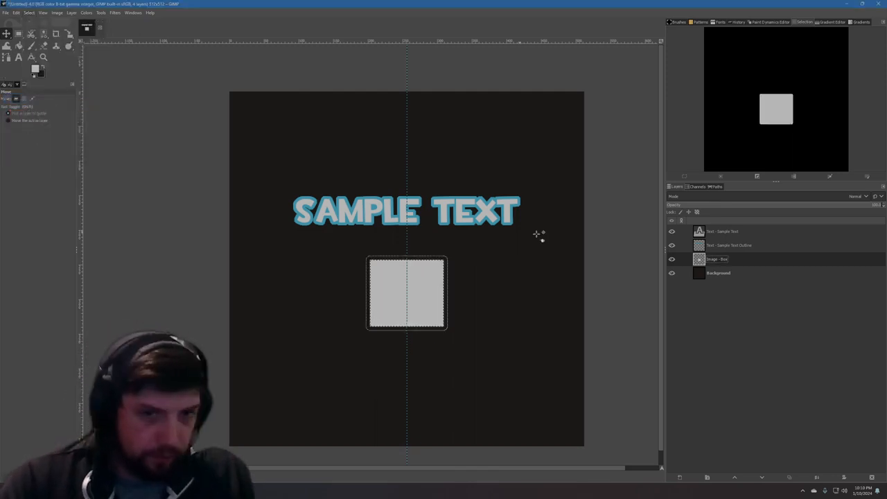
# Step: Create a transparent layer named "Image - Box Outline" and place it directly below the "Image - Box" layer
pyautogui.click(682, 478)
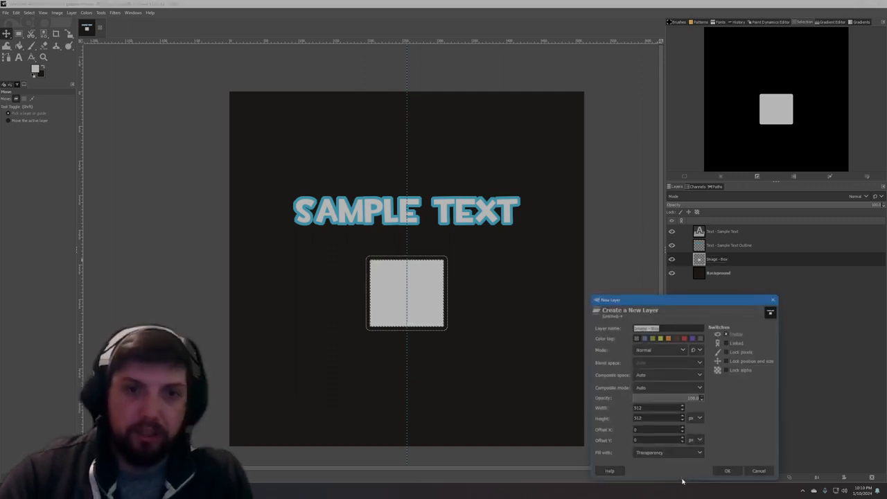
pyautogui.write('Outline')
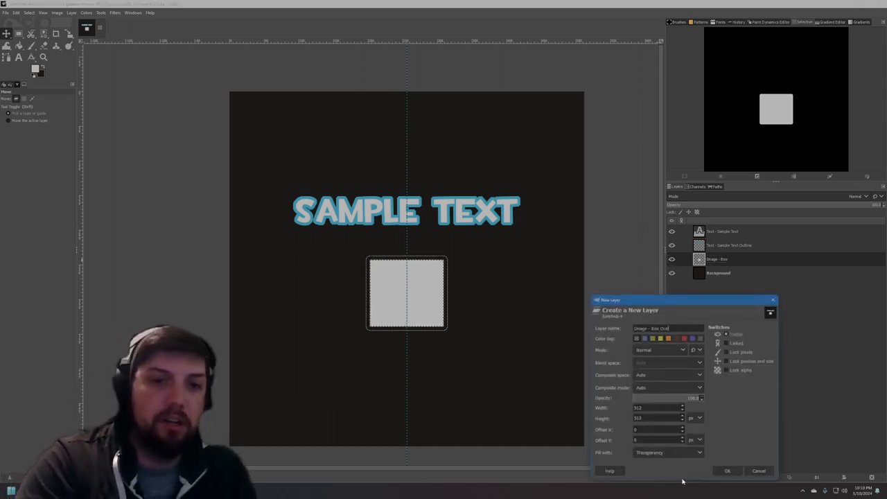
pyautogui.press('Return')
pyautogui.moveTo(723, 262); pyautogui.dragTo(725, 277)
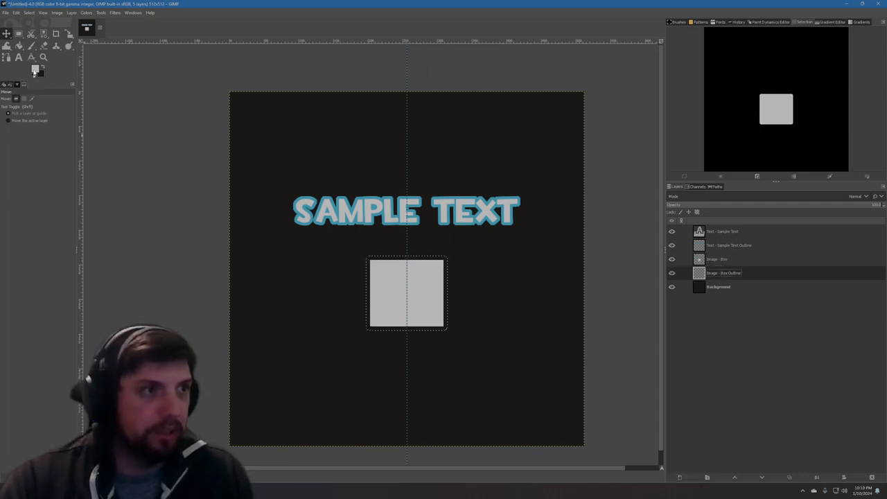
# Step: Set the foreground colour to blue 00acd5 and bucket-fill the grown box selection on the "Image - Box Outline" layer
pyautogui.click(35, 70)
pyautogui.click(258, 207)
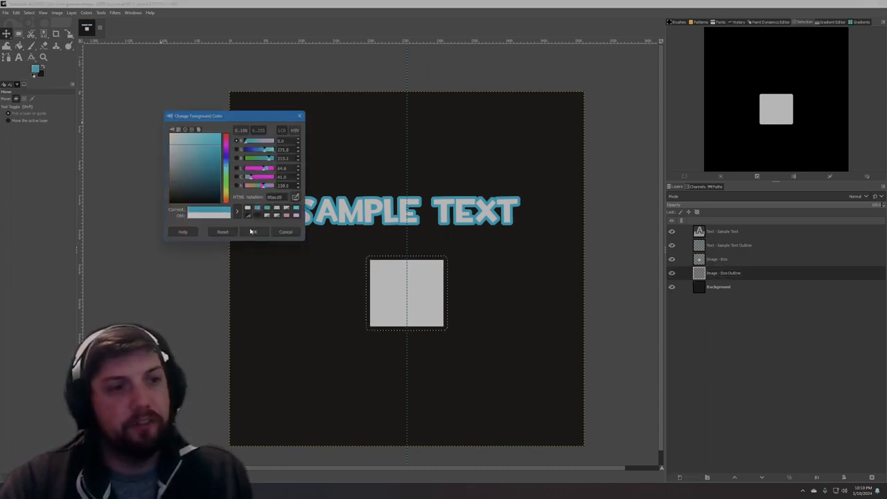
pyautogui.click(254, 231)
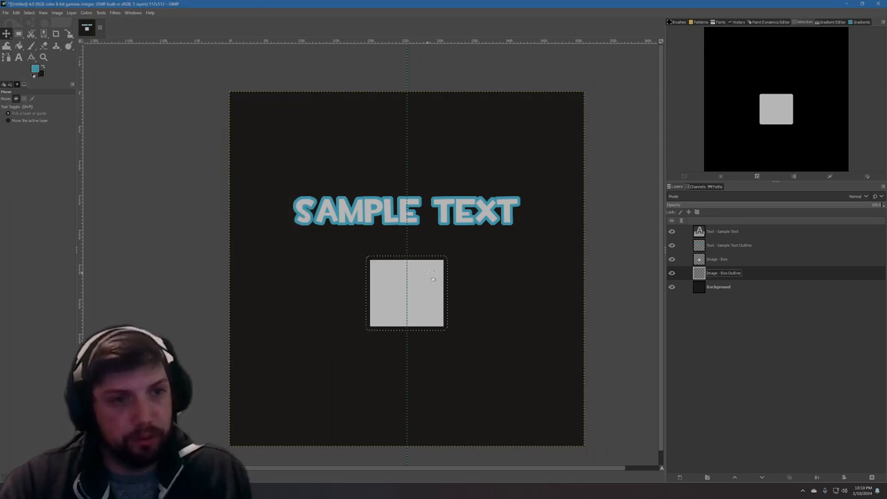
pyautogui.hotkey('shift', 'b')
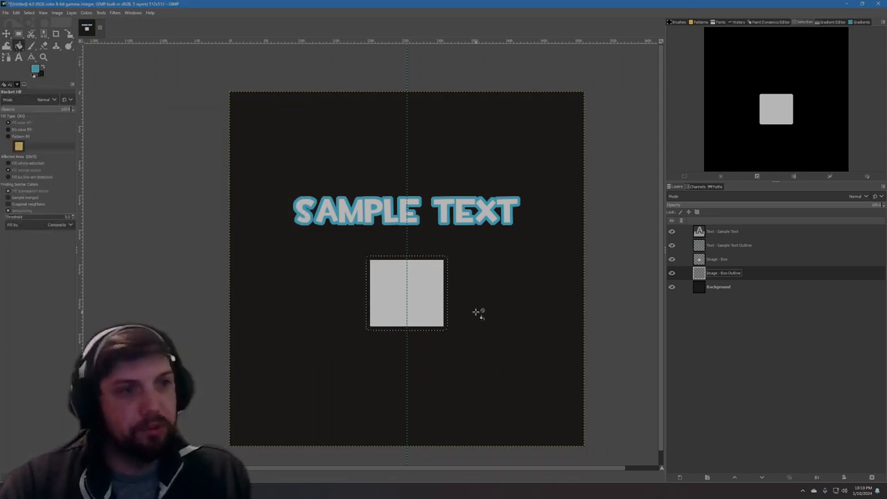
pyautogui.click(427, 292)
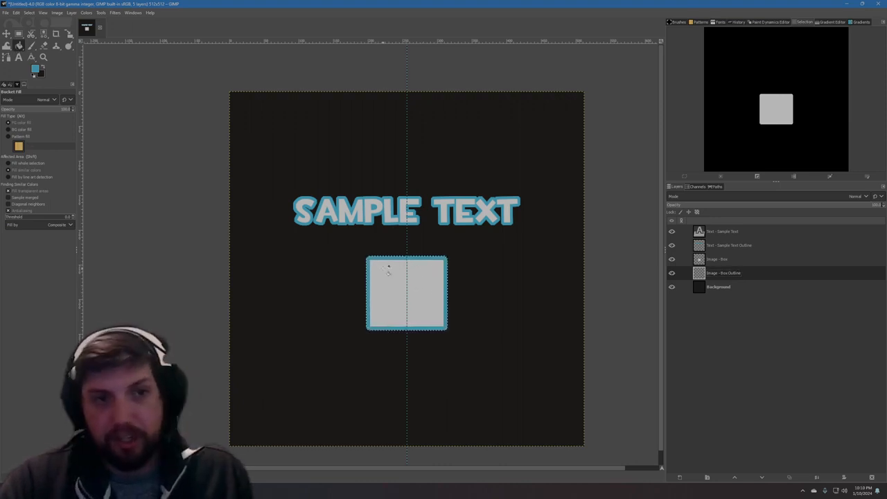
# Step: Select the box layer, its outline layer and the text layer in turn to review the layer arrangement
pyautogui.click(718, 262)
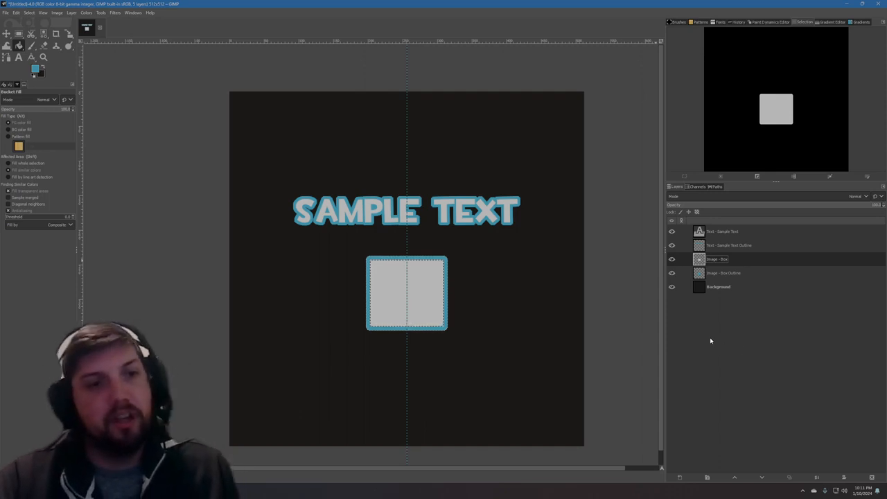
pyautogui.click(736, 276)
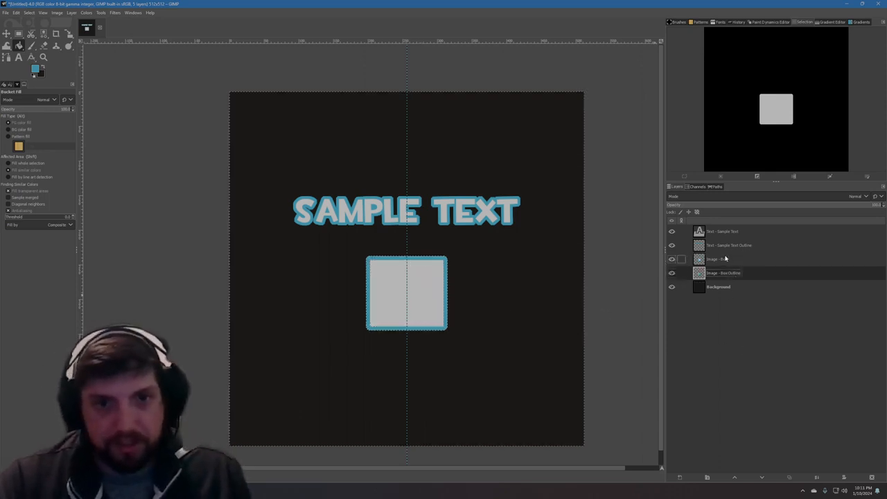
pyautogui.click(731, 262)
pyautogui.click(731, 237)
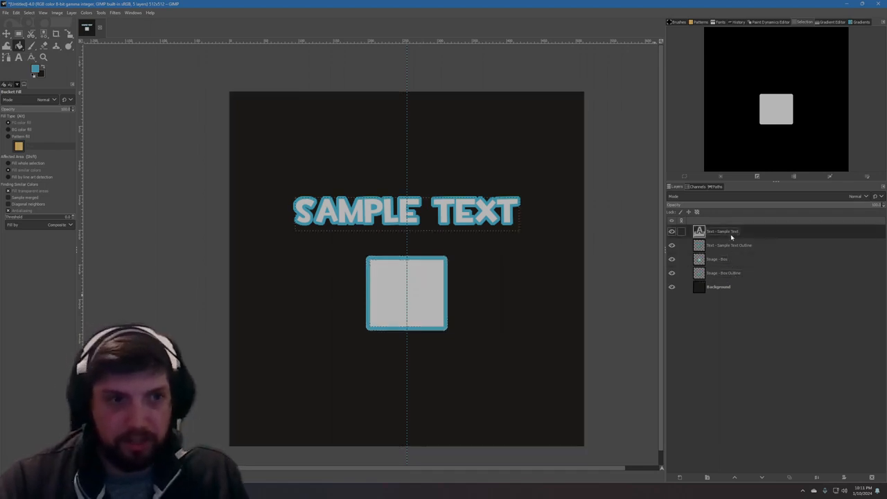